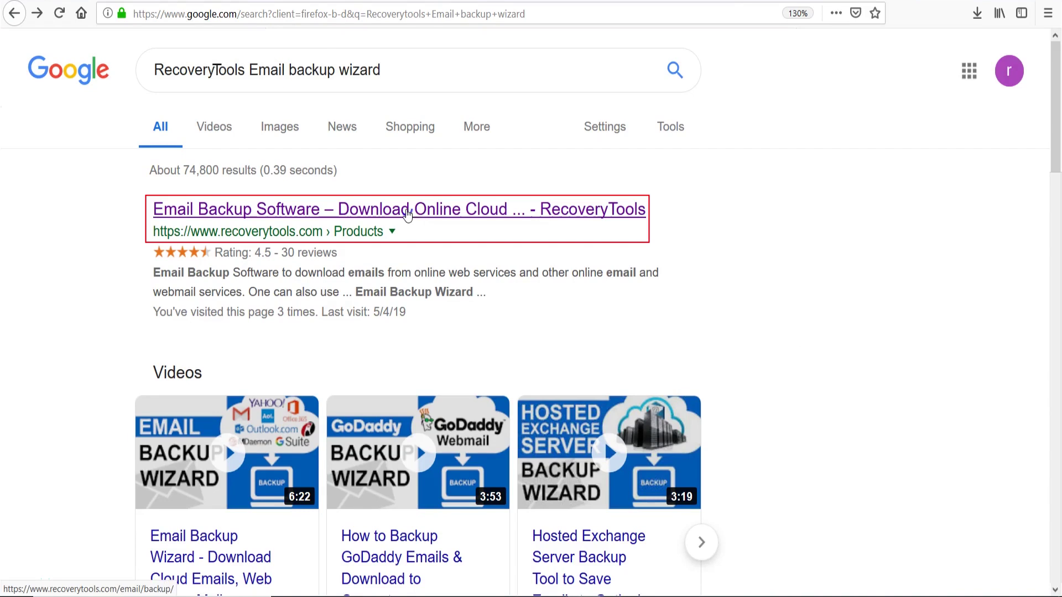
# - Download setup-email-backup(5).exe from the RecoveryTools page in Firefox and launch it
pyautogui.click(407, 215)
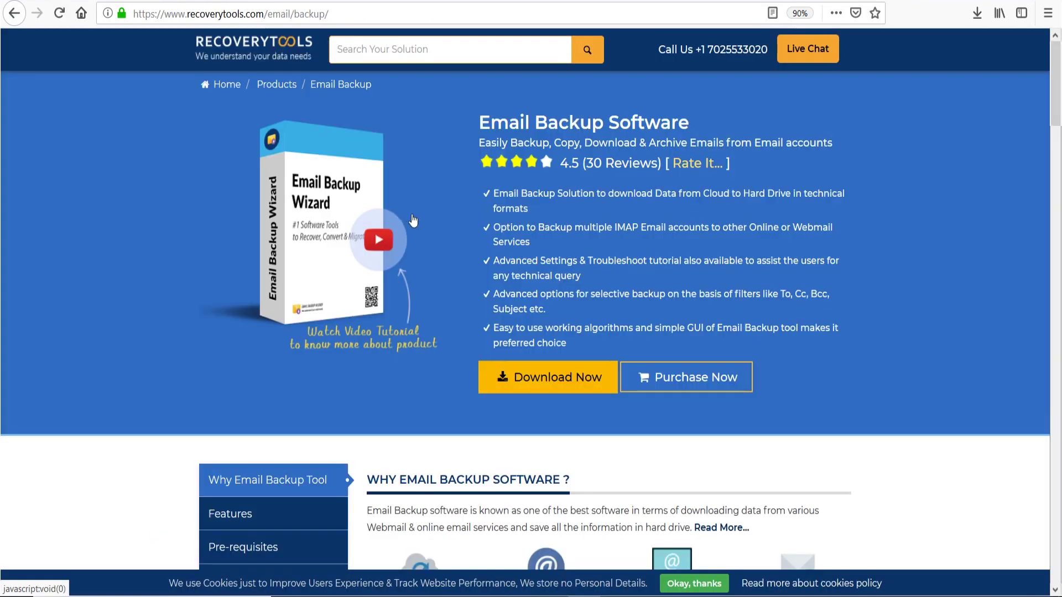
pyautogui.click(537, 377)
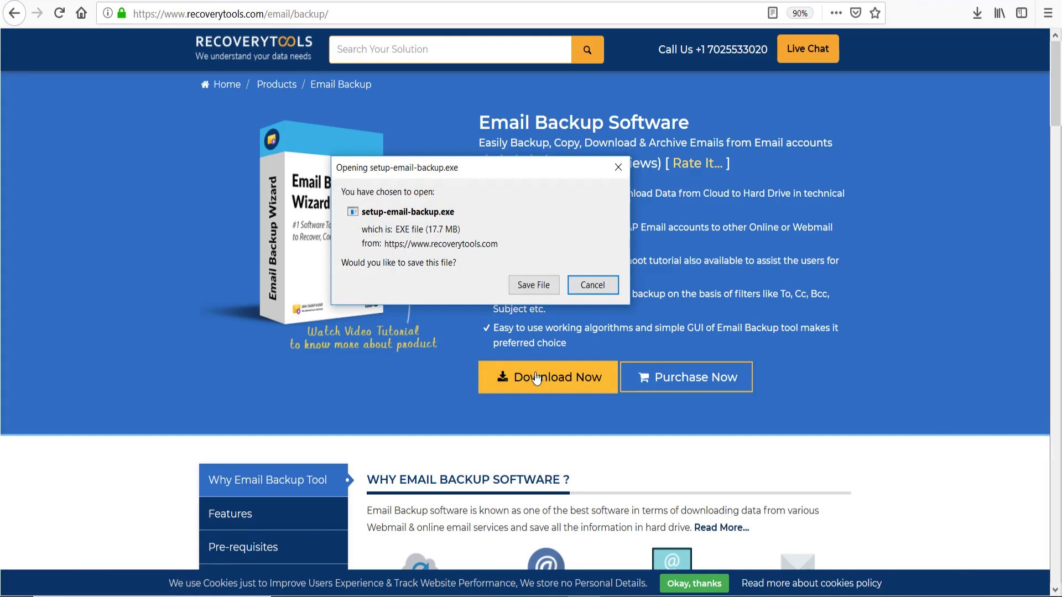
pyautogui.click(535, 286)
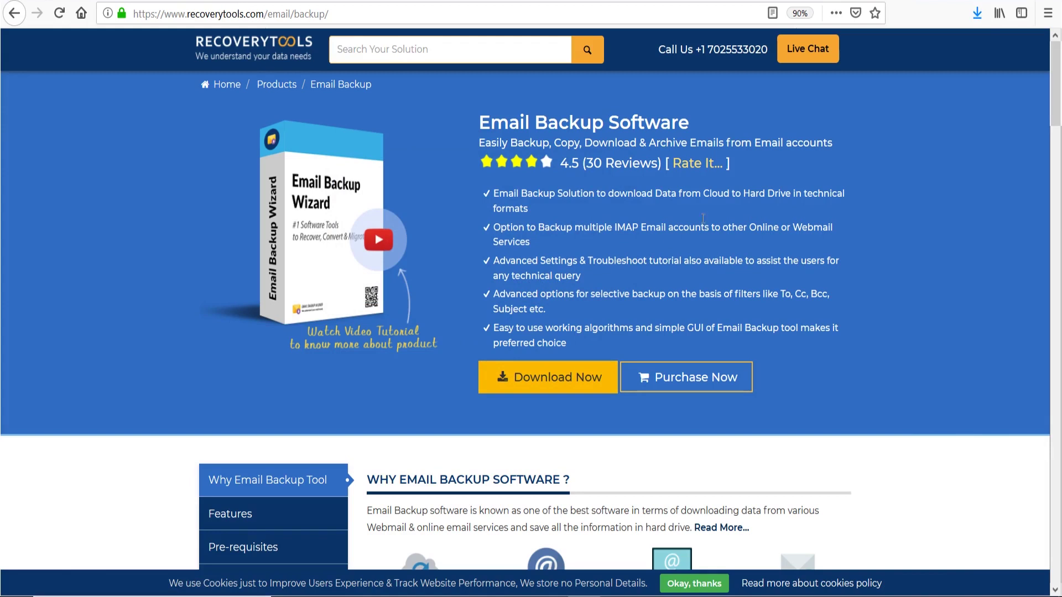
pyautogui.click(978, 14)
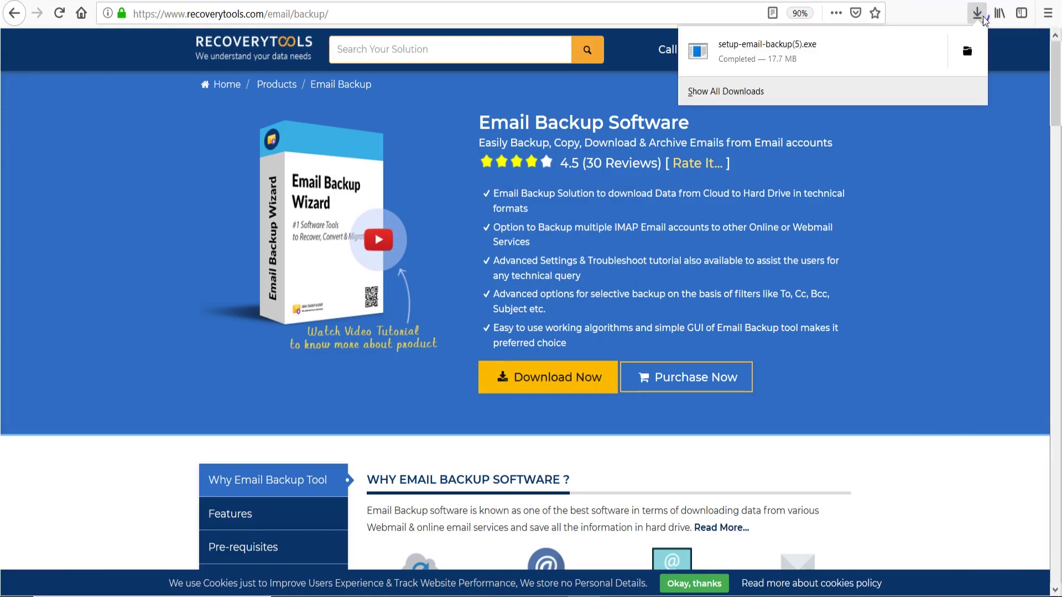
pyautogui.click(791, 59)
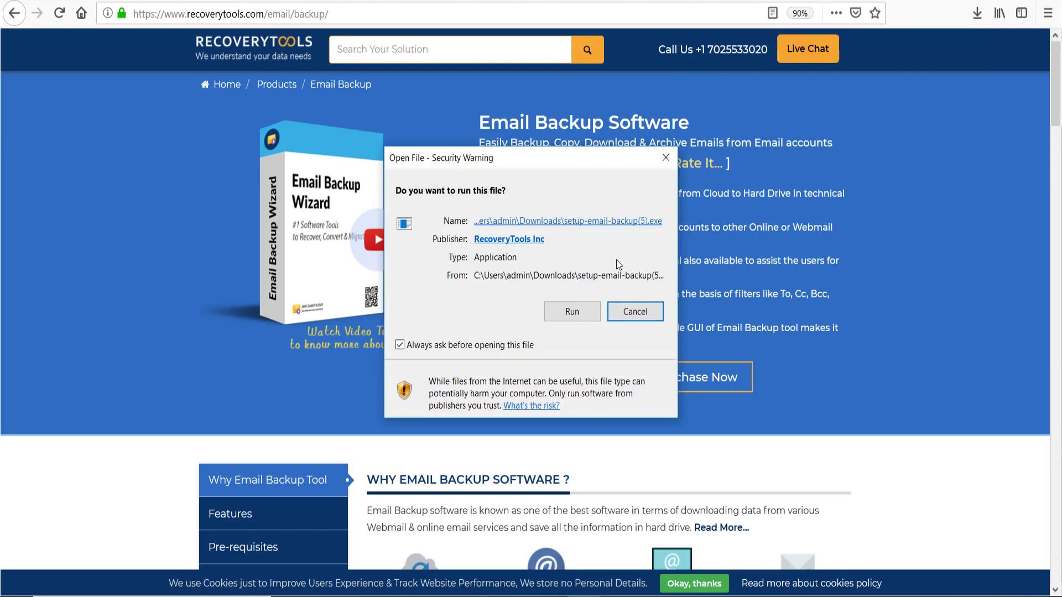
# - Install Email Backup Wizard to the default C:\Program Files (x86)\RecoveryTools folder, accepting the license
pyautogui.click(595, 321)
pyautogui.click(556, 323)
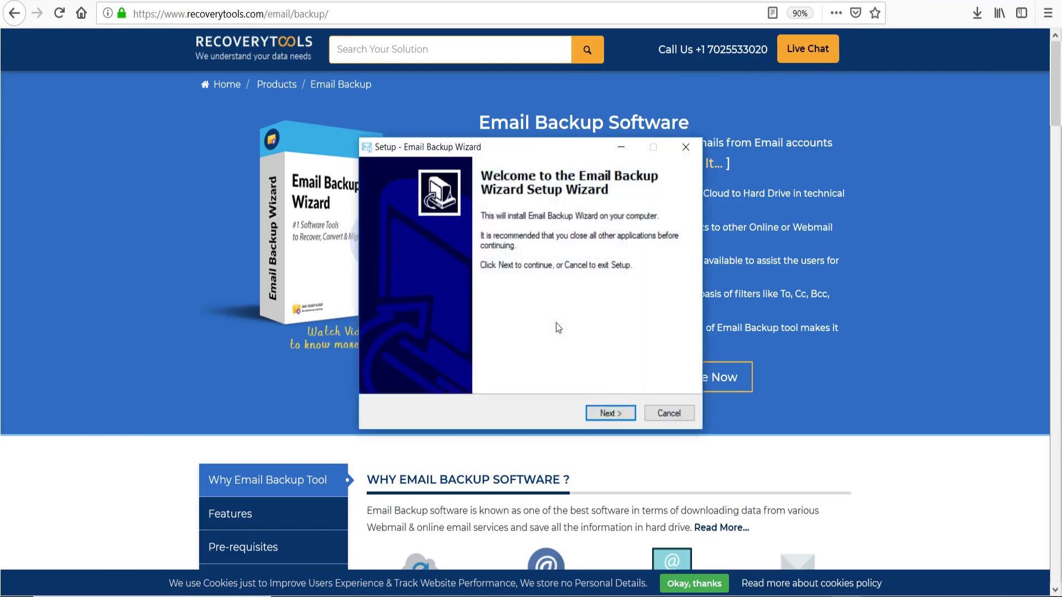
pyautogui.click(623, 413)
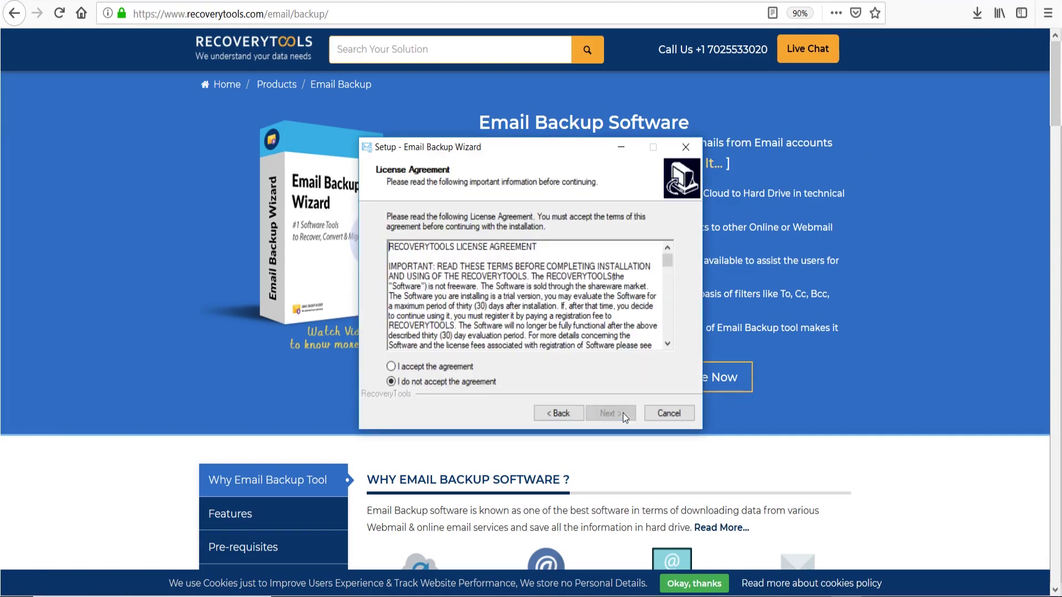
pyautogui.click(391, 366)
pyautogui.click(627, 418)
pyautogui.click(626, 417)
pyautogui.click(625, 417)
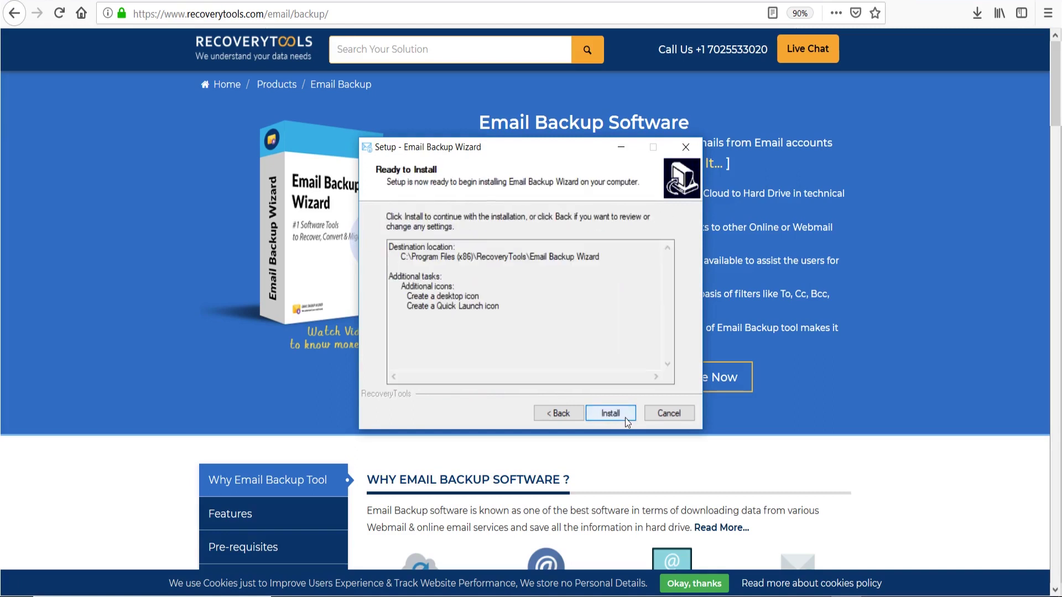
pyautogui.click(625, 417)
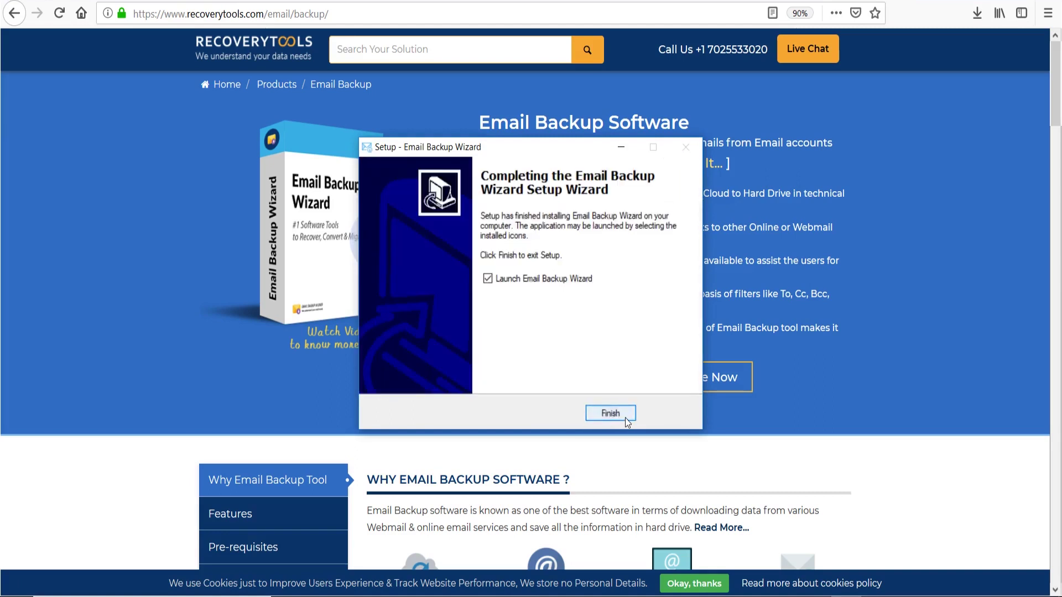
# - Launch Email Backup Wizard v8.2.5 and pick Videotron from the Email Source list
pyautogui.click(625, 417)
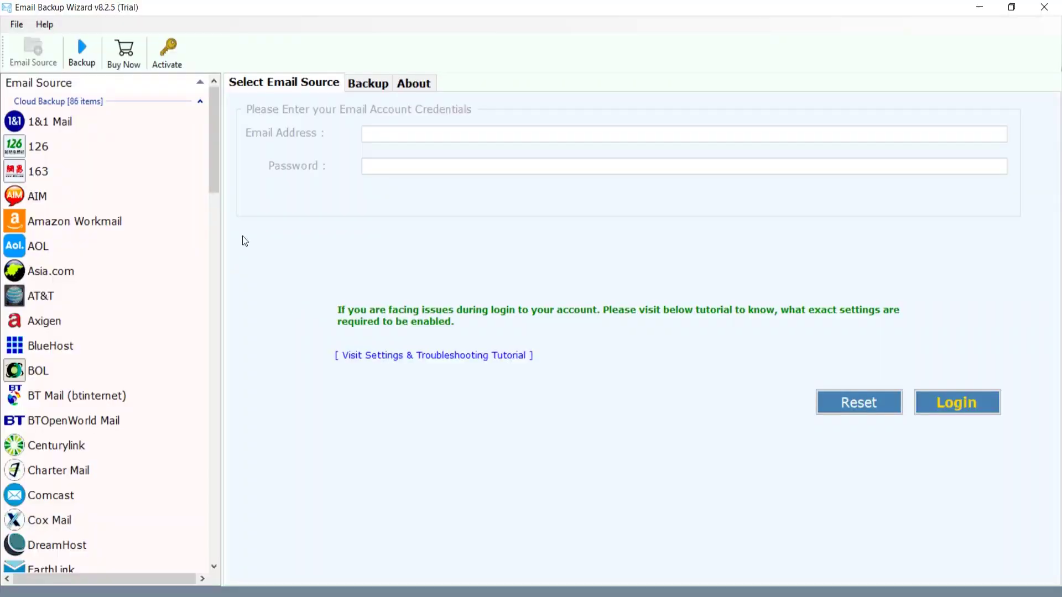
pyautogui.moveTo(215, 176); pyautogui.dragTo(216, 516)
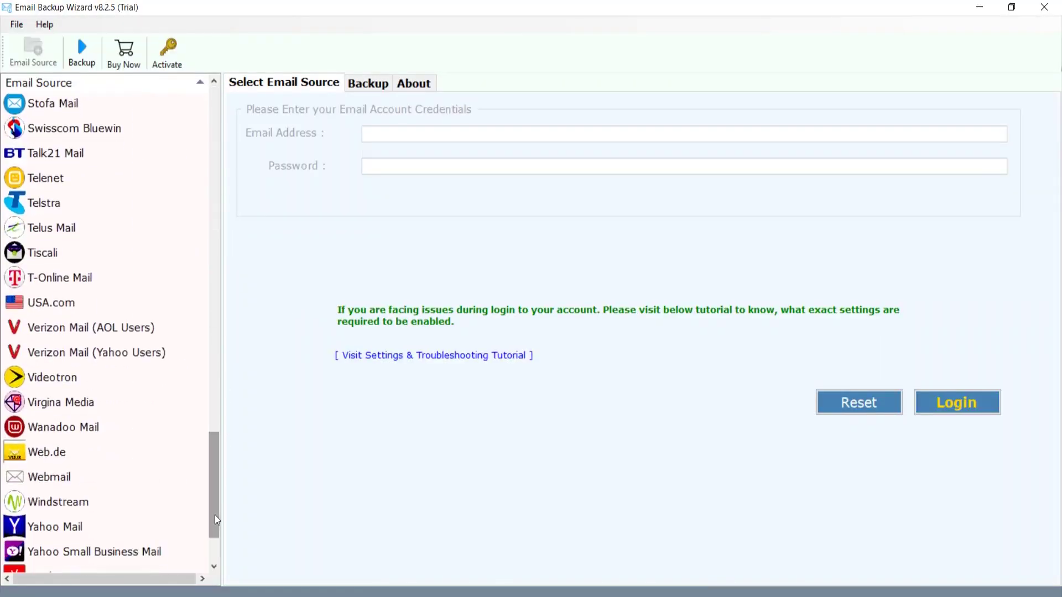
pyautogui.click(110, 381)
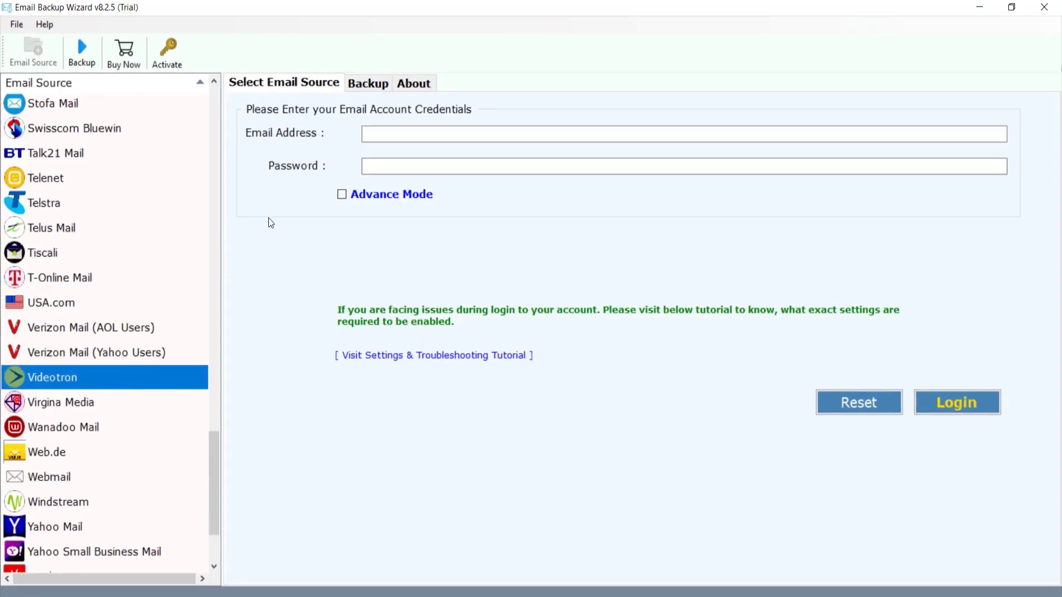
# - Log in with the Videotron account's e-mail address and password to load its mailbox folders
pyautogui.click(368, 134)
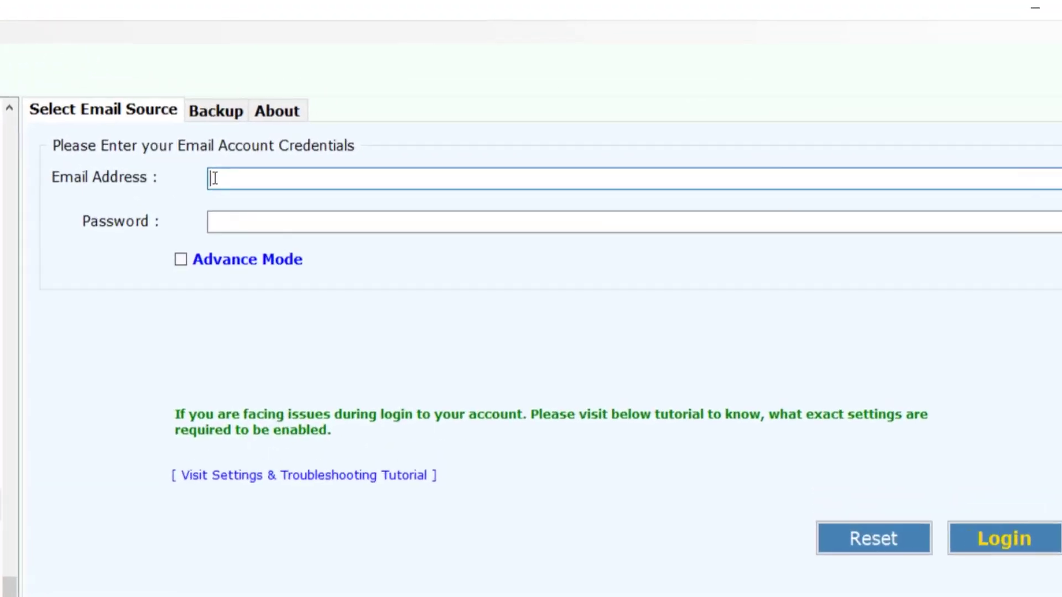
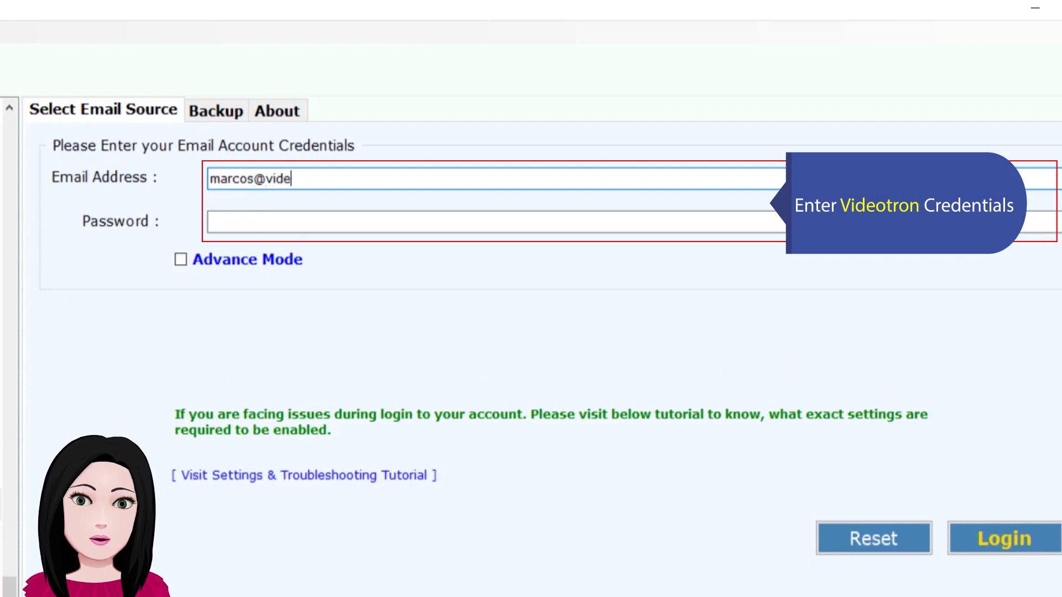
pyautogui.click(211, 227)
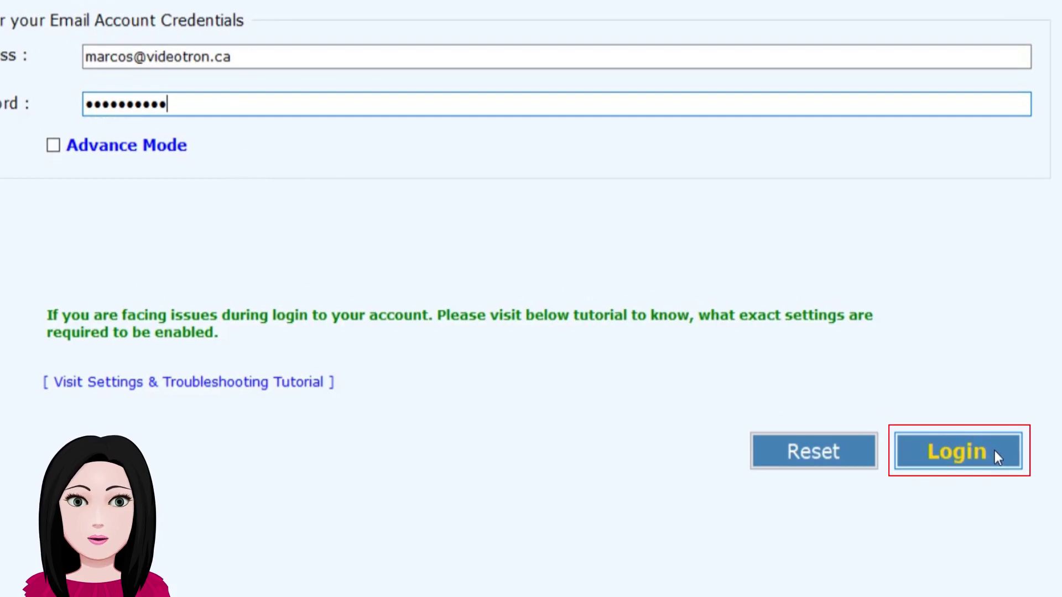
pyautogui.click(995, 451)
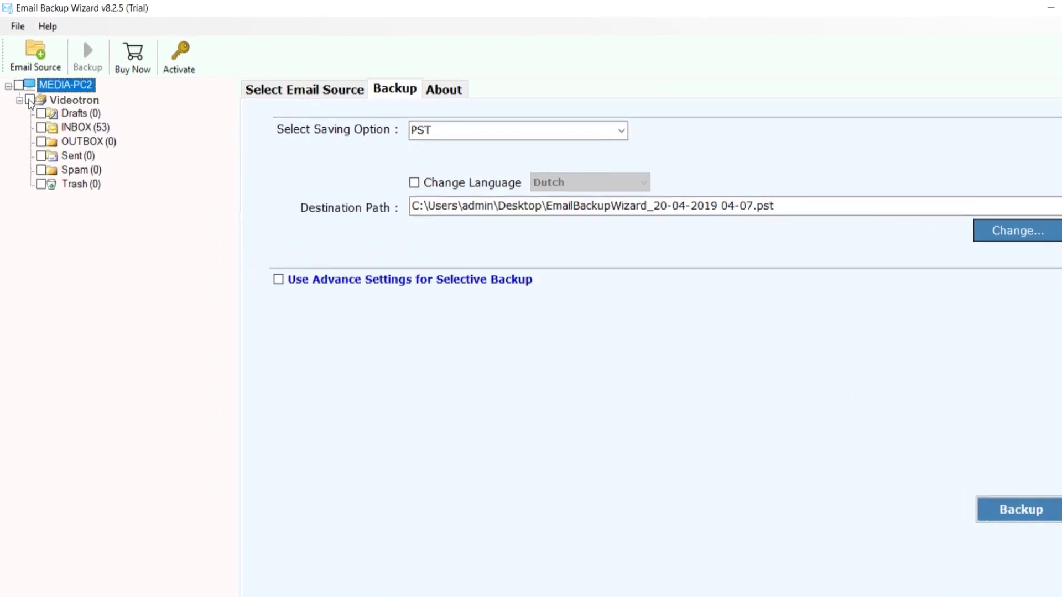
# - Check all Videotron folders and set the saving option to Gmail
pyautogui.click(37, 128)
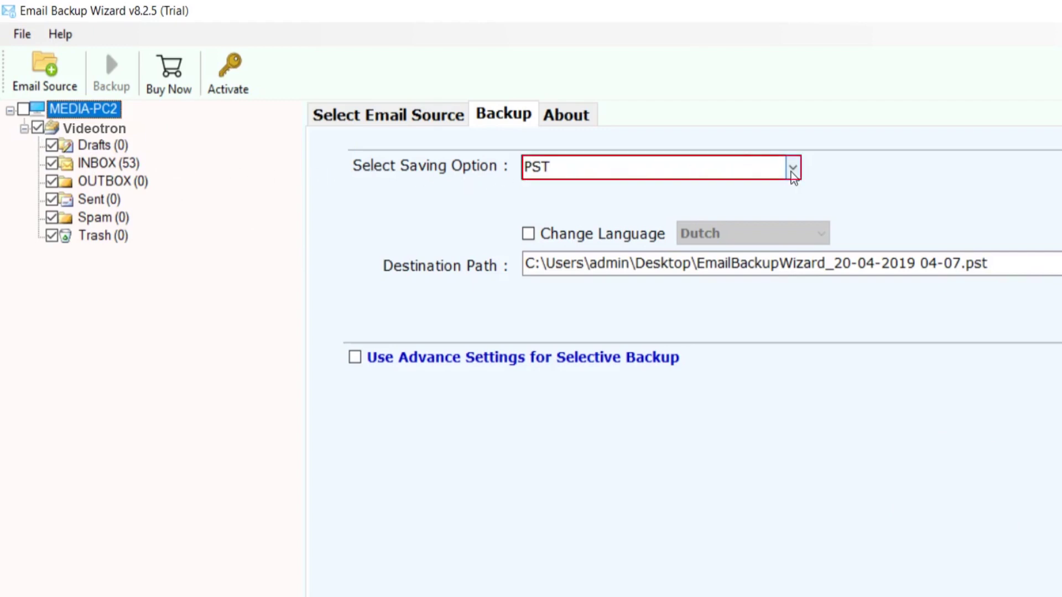
pyautogui.click(792, 172)
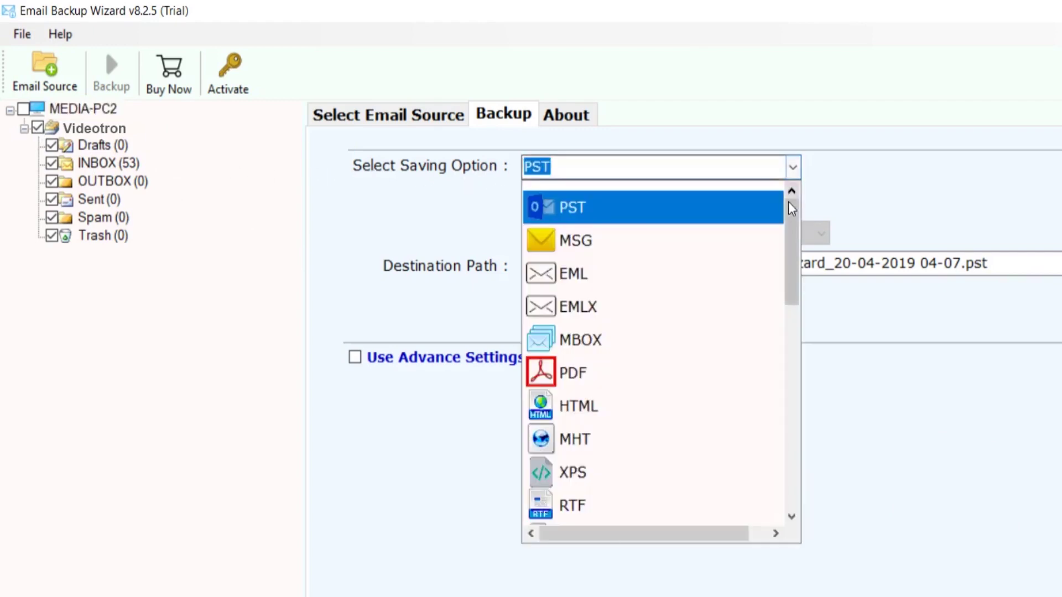
pyautogui.moveTo(792, 224); pyautogui.dragTo(791, 362)
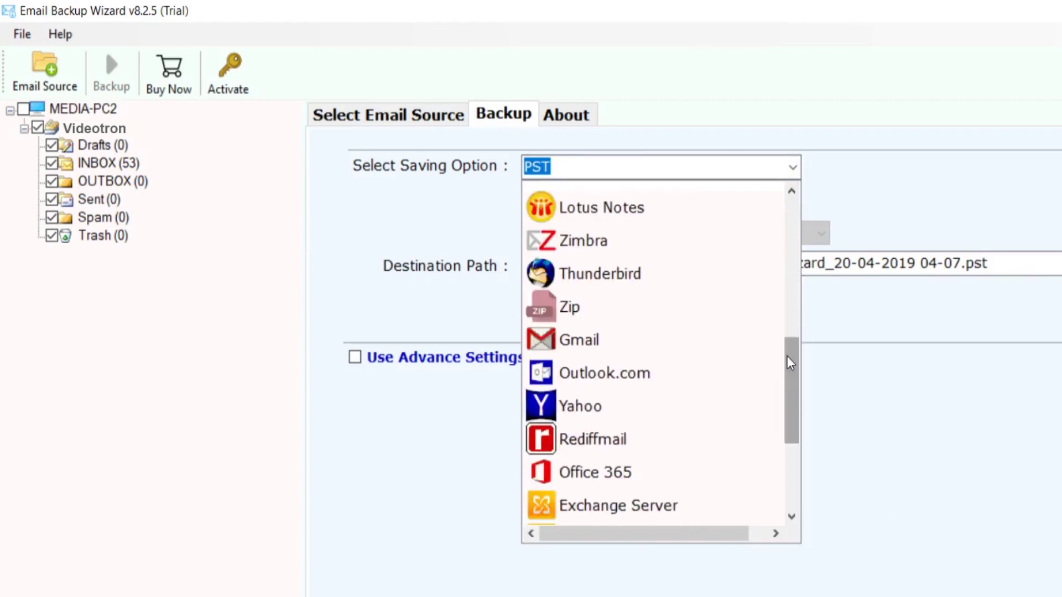
pyautogui.click(675, 338)
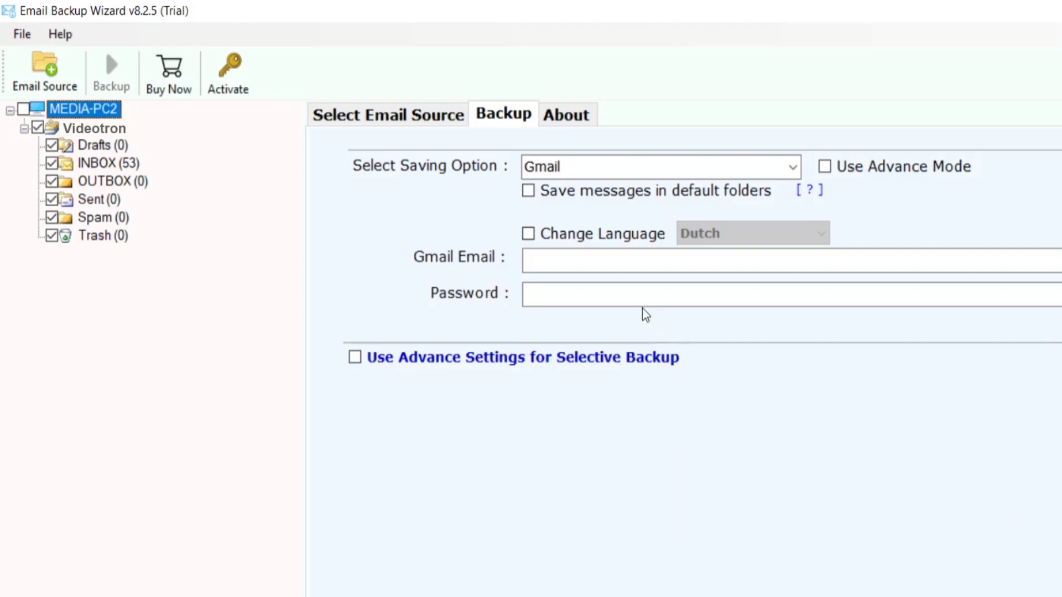
pyautogui.click(528, 191)
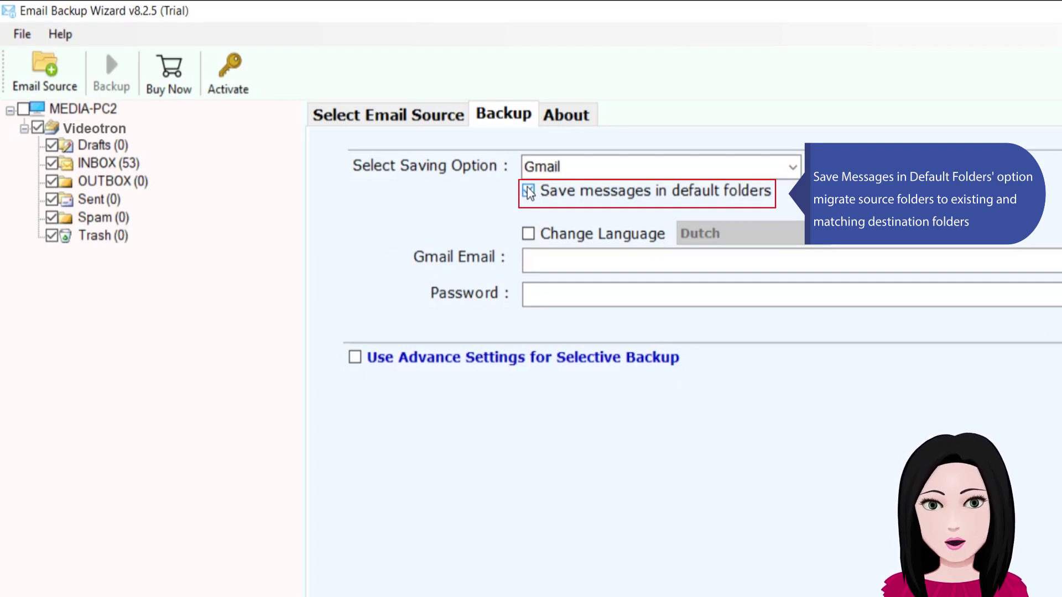
pyautogui.click(532, 256)
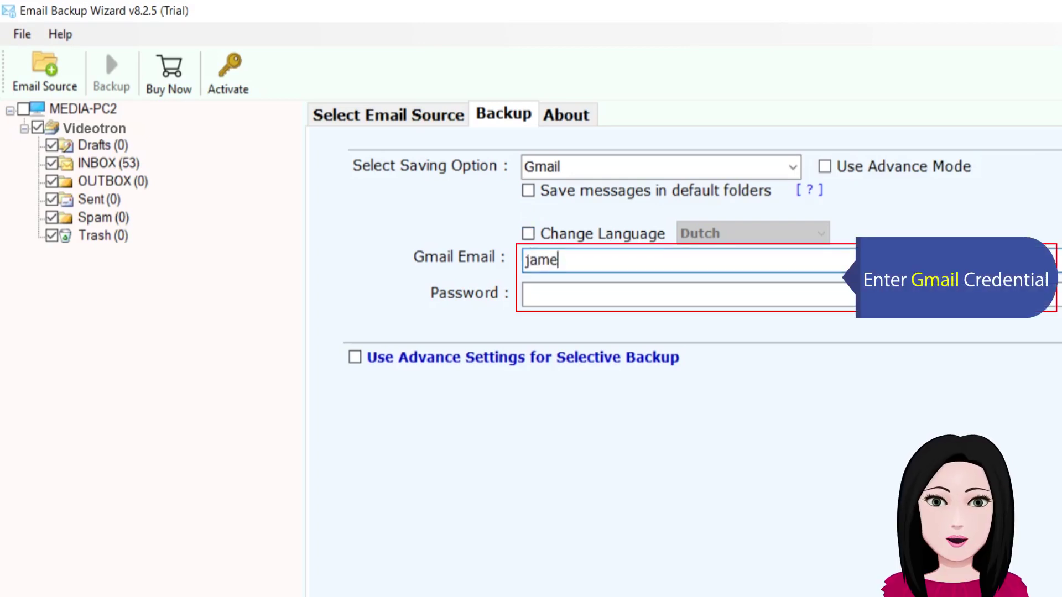
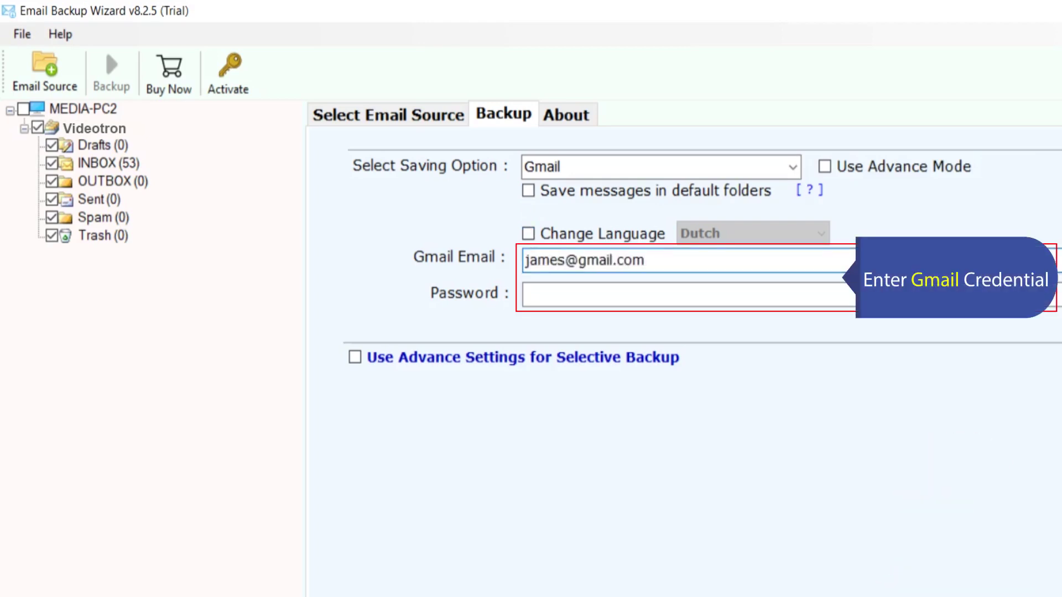
pyautogui.click(535, 290)
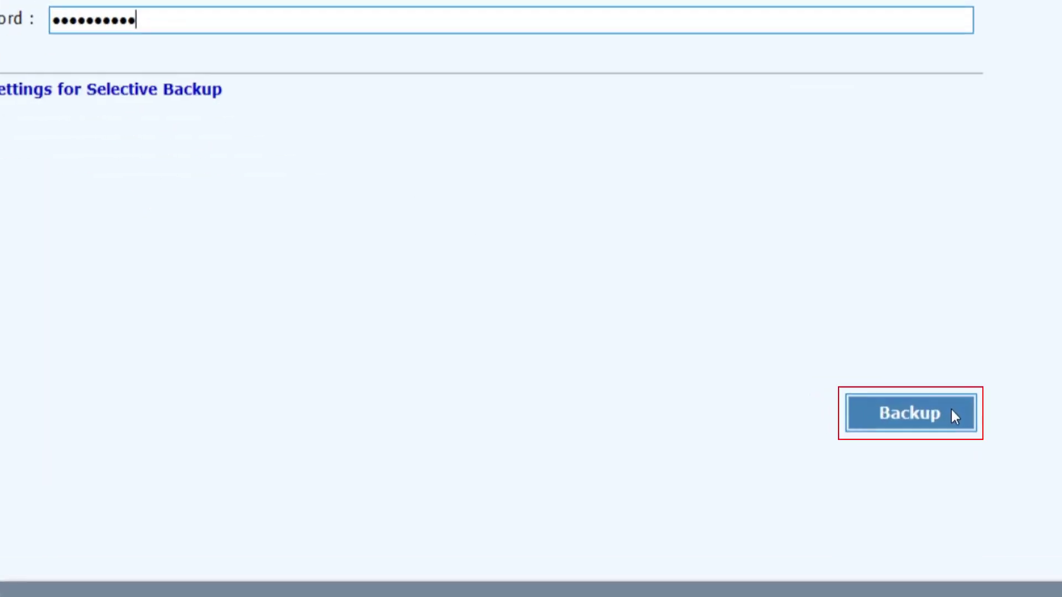
pyautogui.click(954, 415)
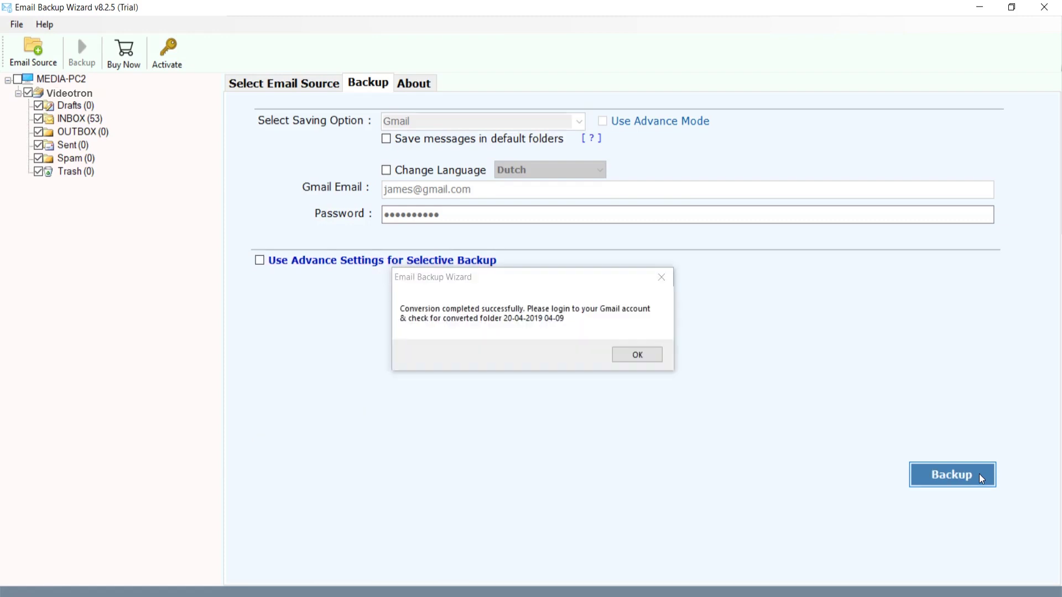
# - Dismiss the conversion-completed message
pyautogui.click(651, 362)
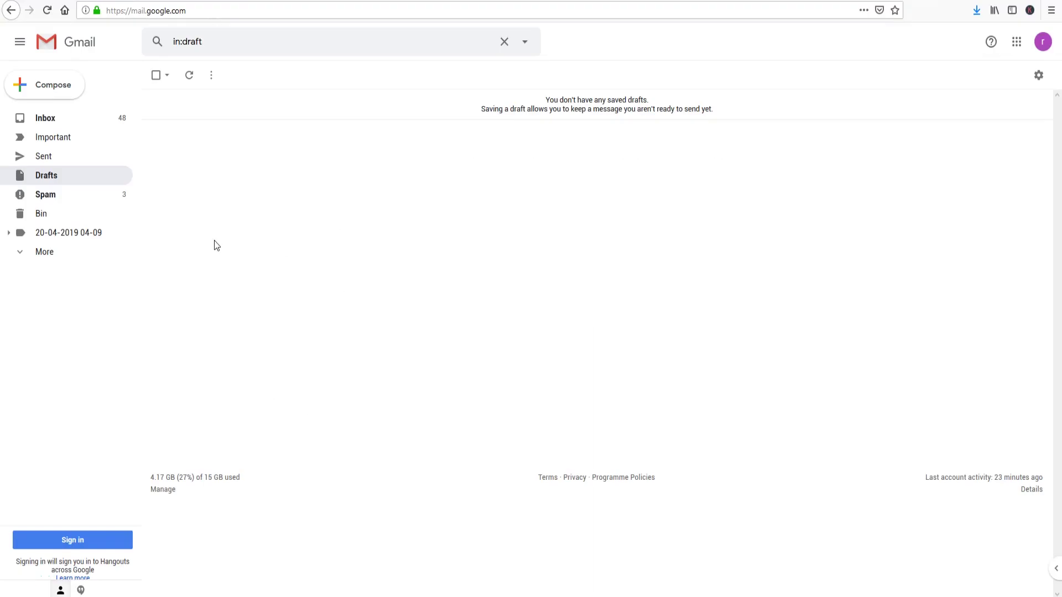
pyautogui.click(11, 233)
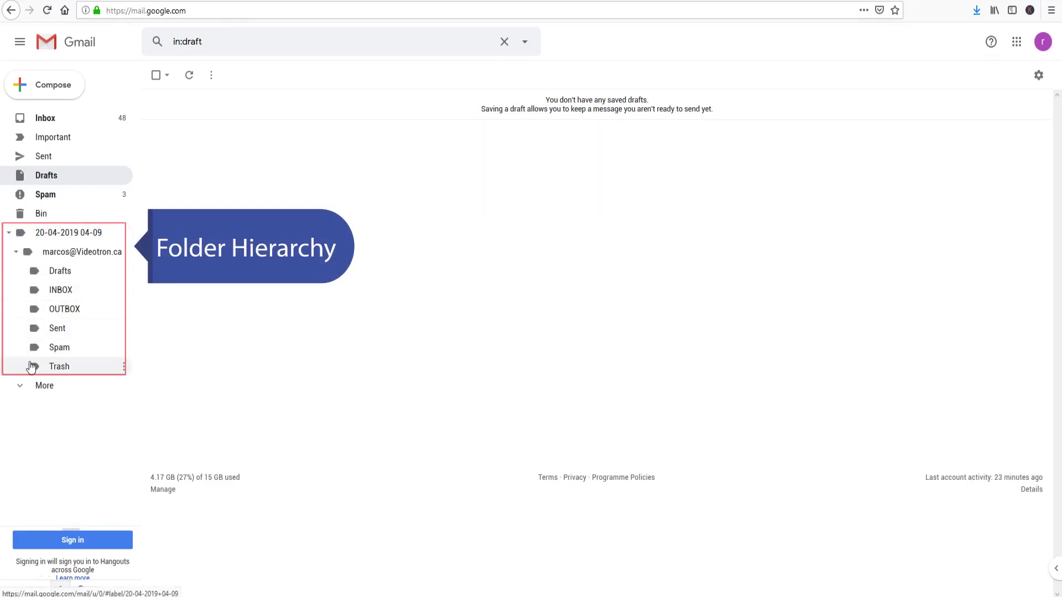
pyautogui.click(78, 291)
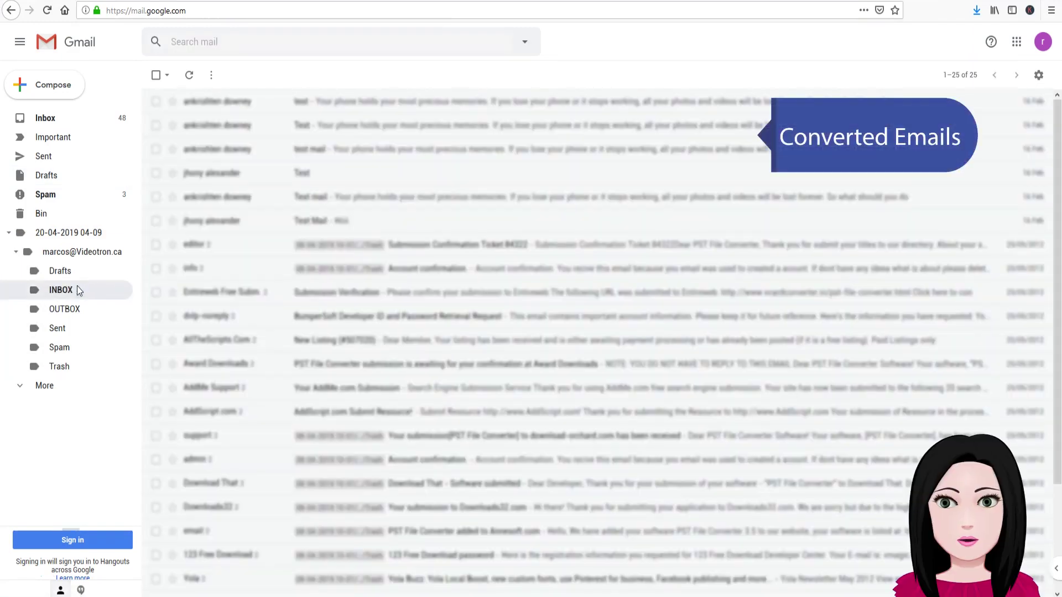